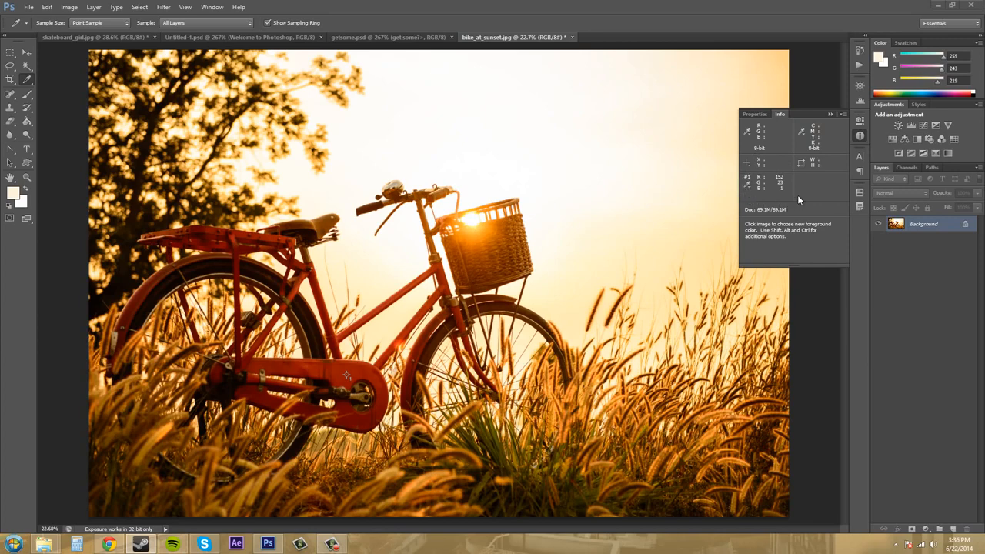
Collapse the Info panel and open it again
click(861, 137)
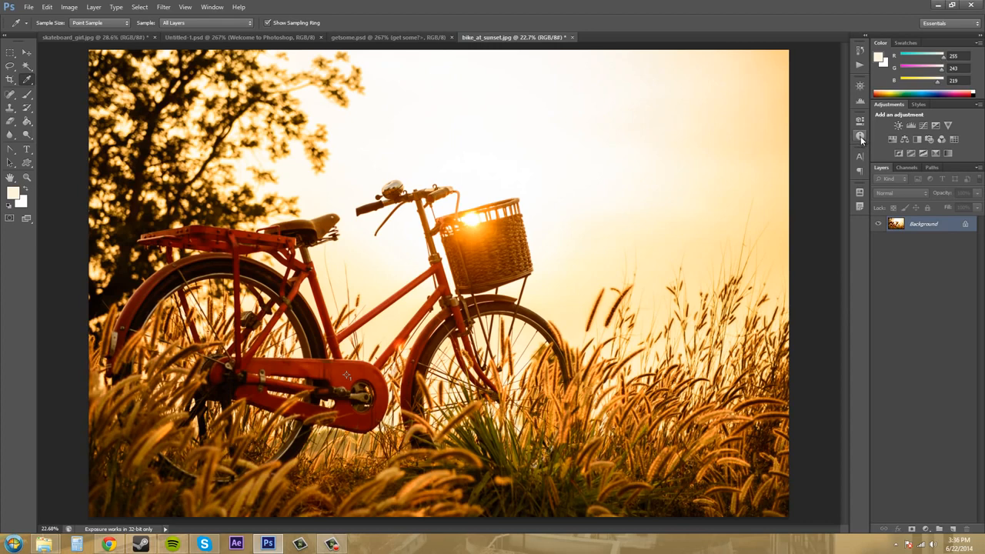
click(860, 137)
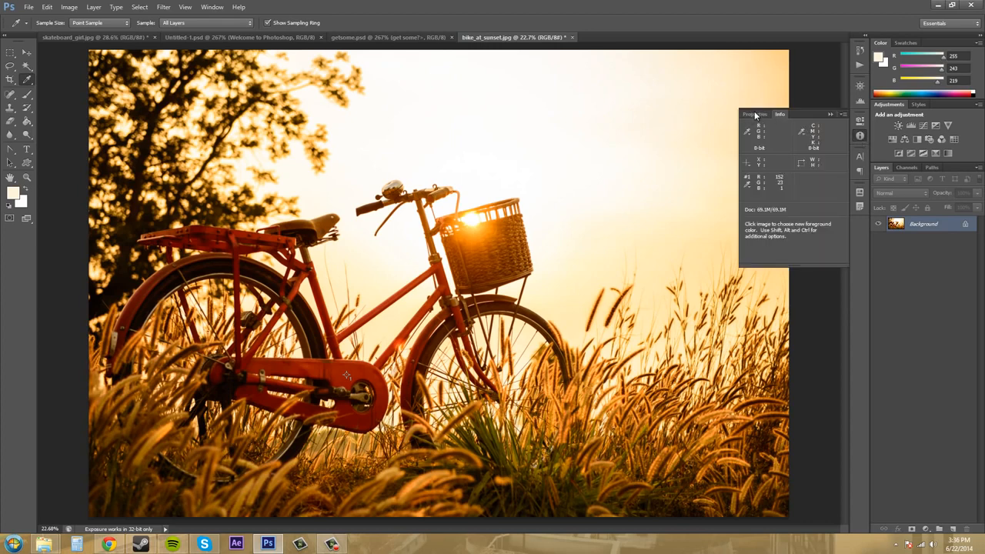
click(781, 113)
click(860, 136)
Draw a heart with the Custom Shape tool in the sky above the bike's basket, about 1018 by 887 px
click(27, 163)
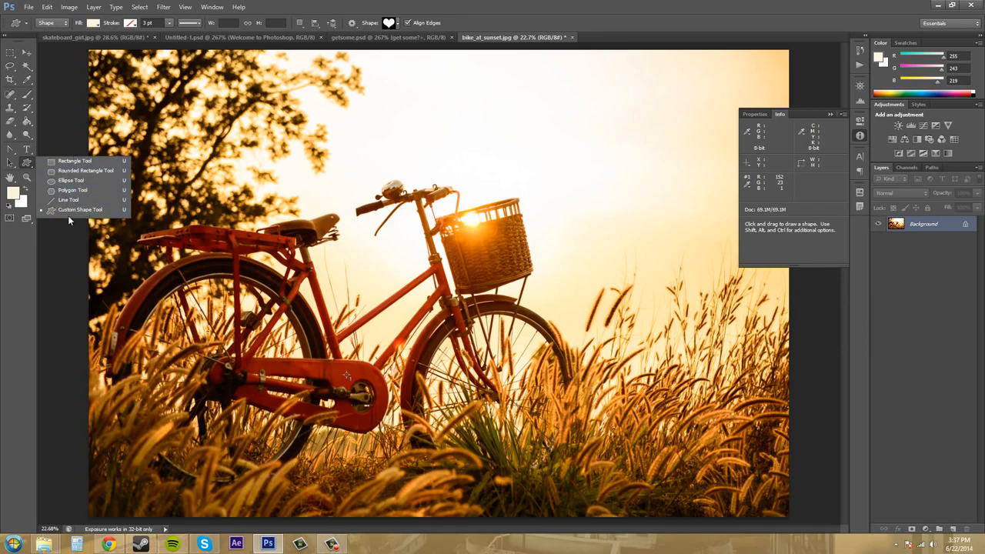
click(71, 211)
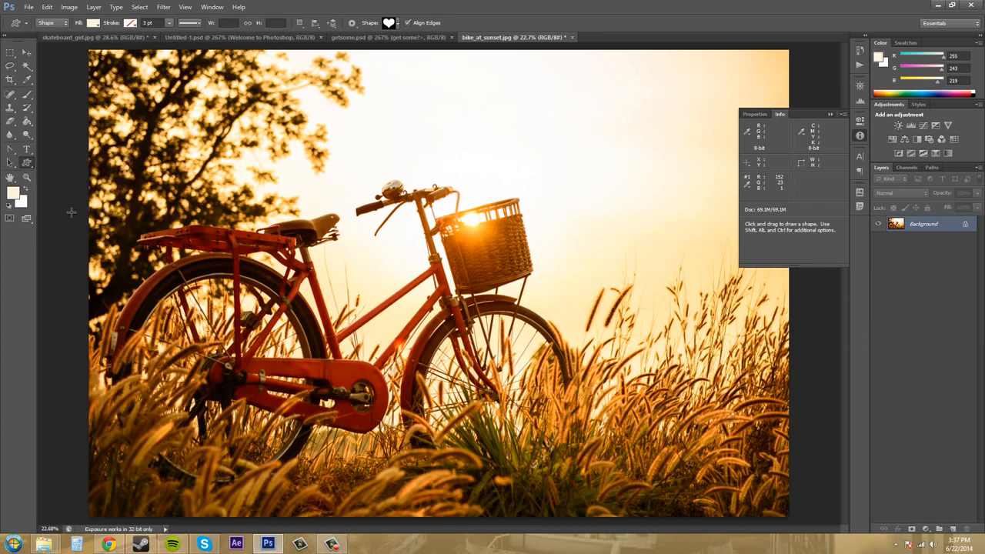
click(397, 24)
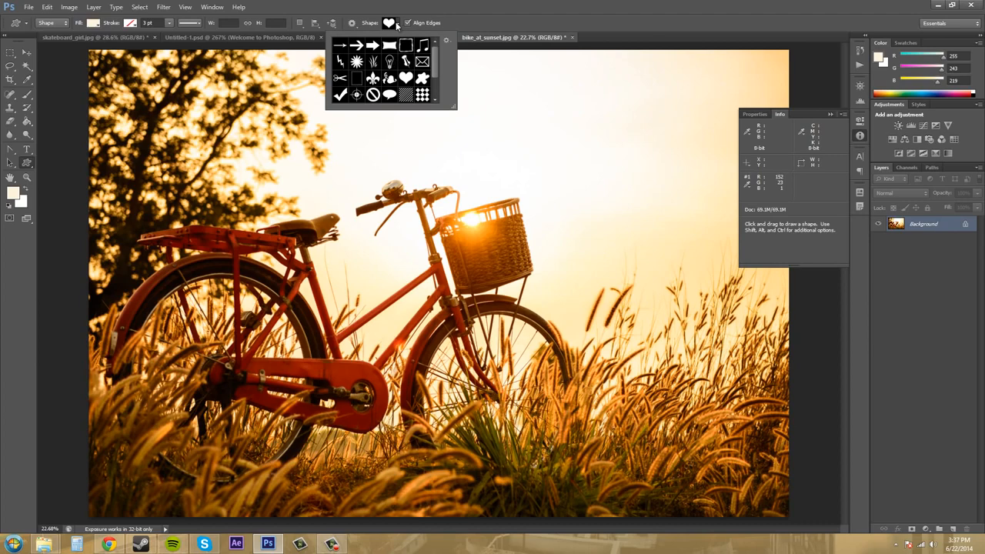
click(399, 26)
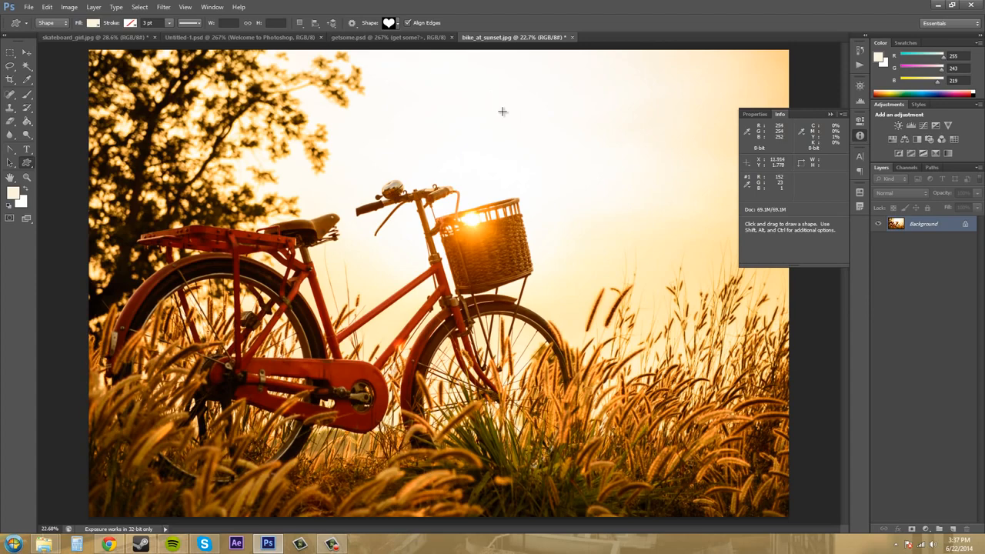
drag(497, 97, 557, 146)
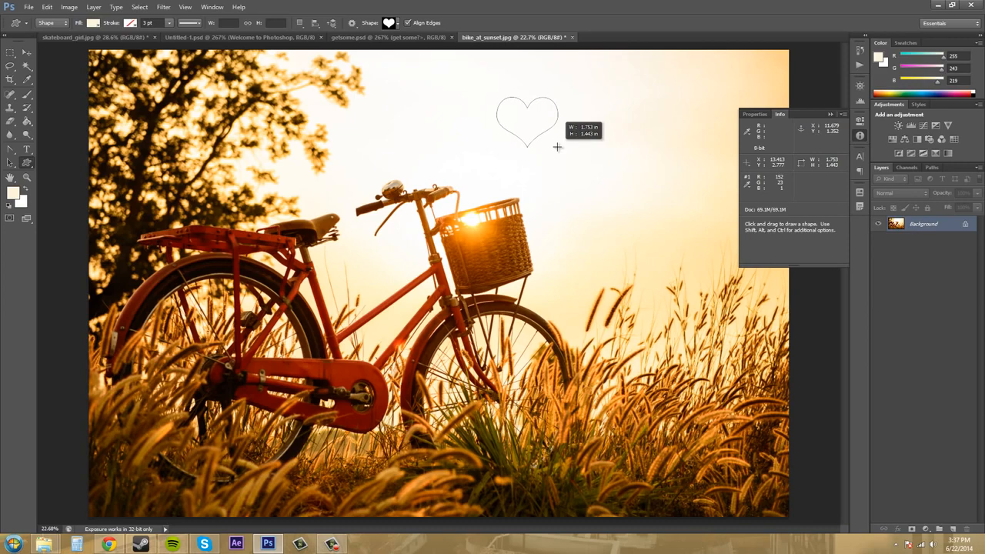
drag(557, 146, 568, 156)
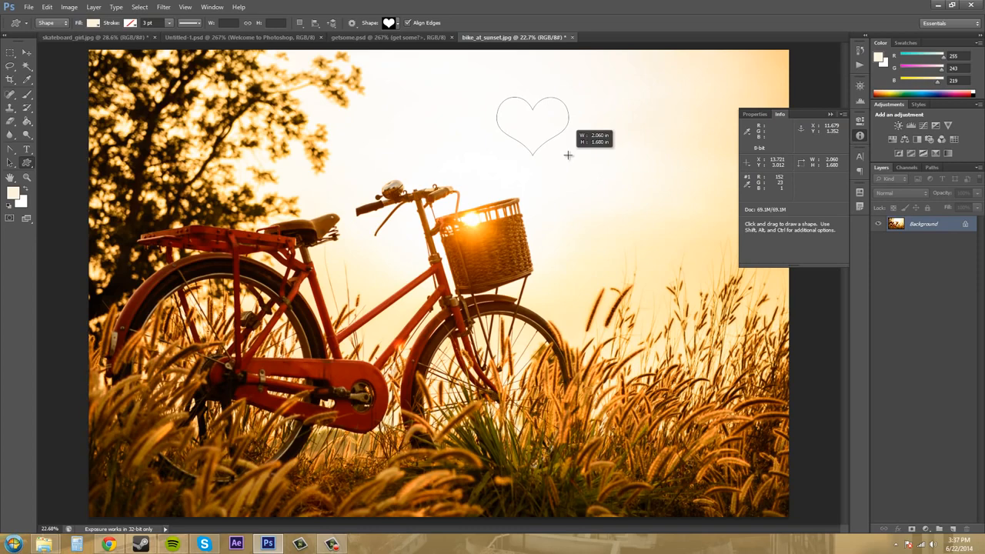
mouse_move(567, 155)
mouse_down()
mouse_move(580, 165)
mouse_move(567, 150)
mouse_move(572, 168)
mouse_move(561, 163)
mouse_up()
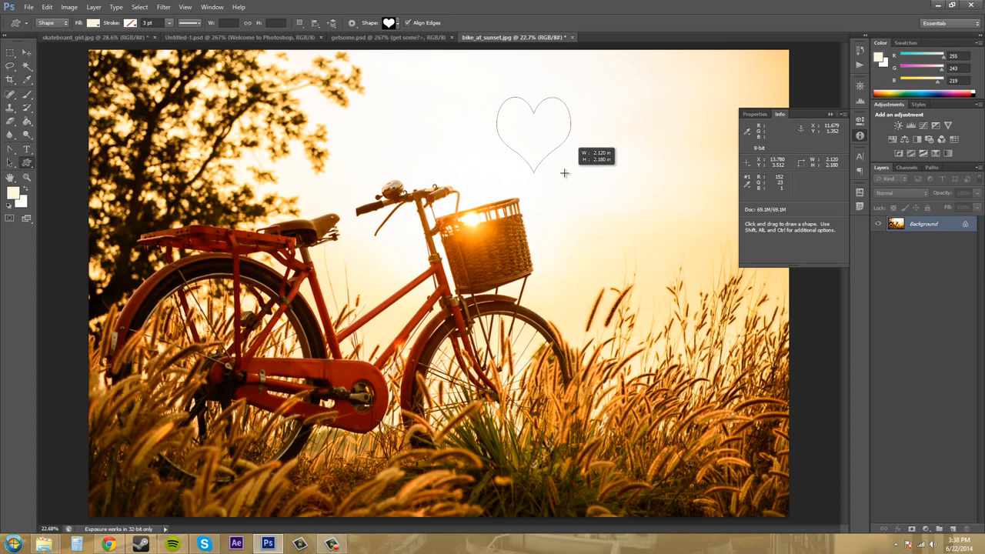
drag(564, 172, 616, 199)
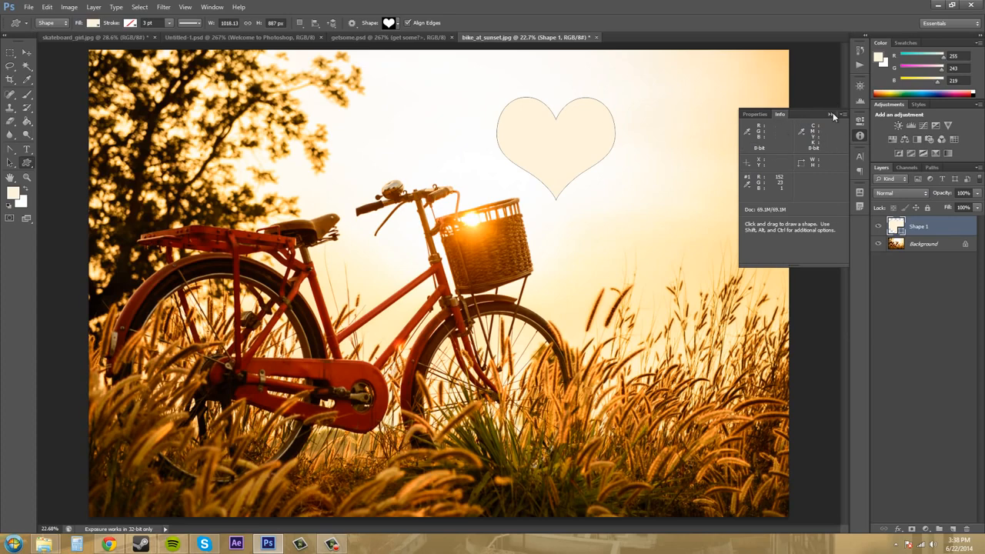
Place a second color sampler on the bell at the bike's handlebars while using the Eyedropper tool
click(30, 78)
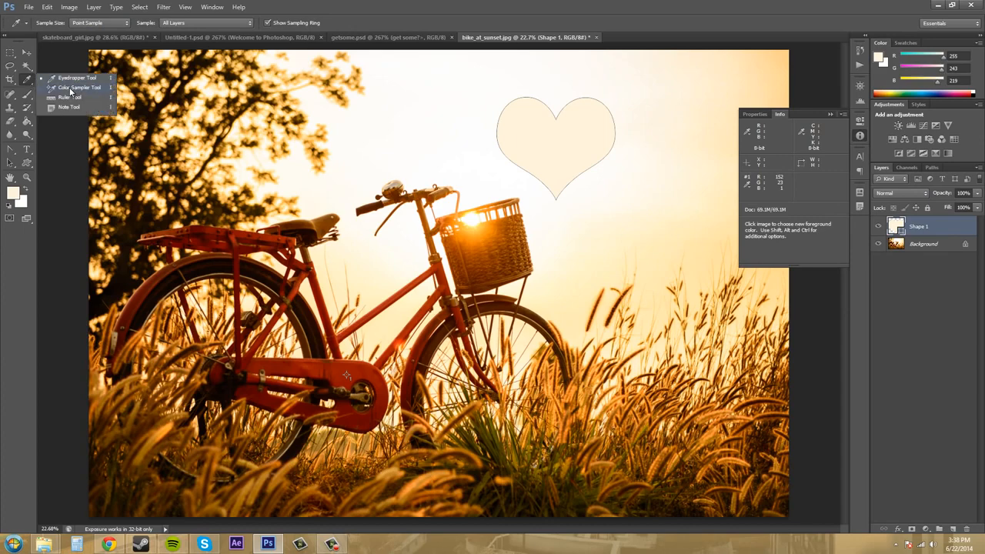
click(77, 77)
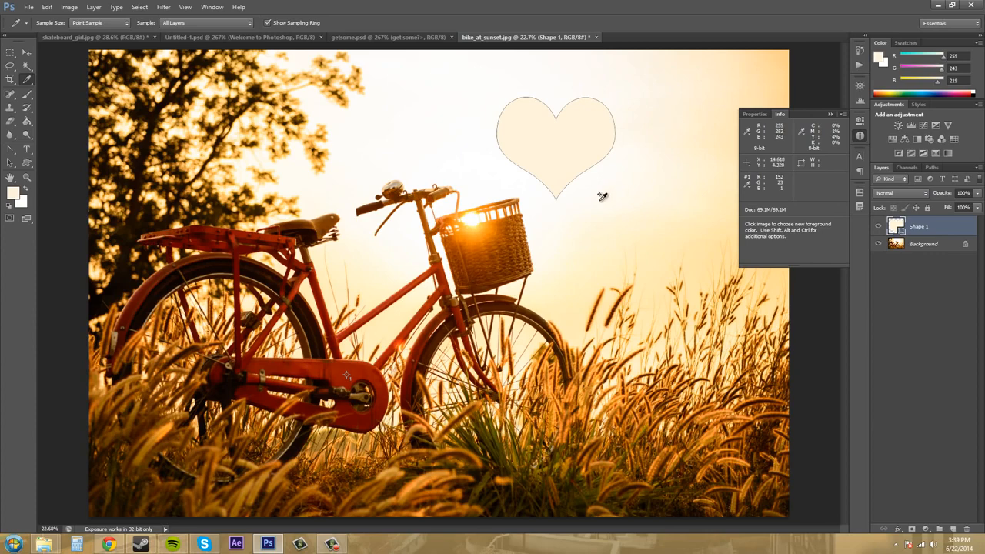
key(shift)
key(shift)
key(shift)
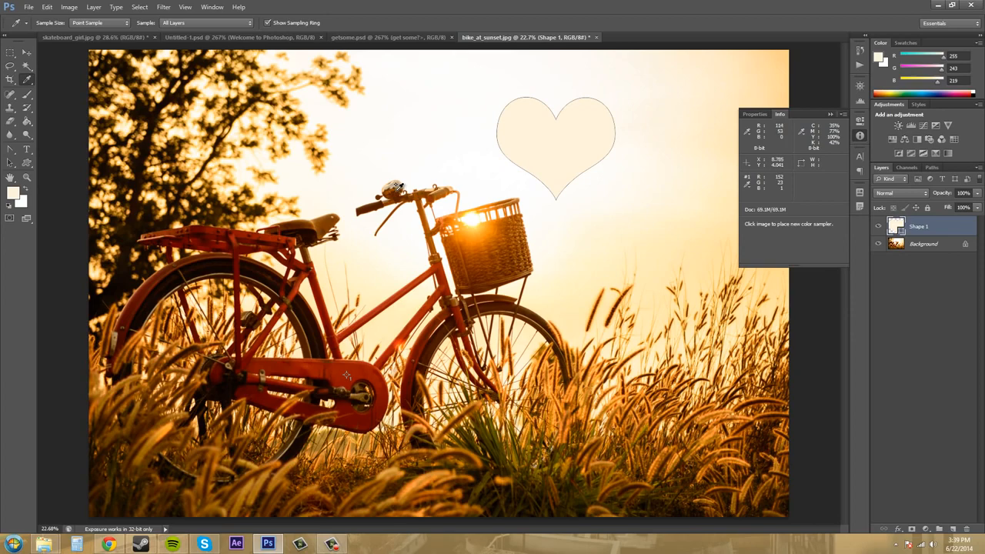
shift+click(400, 191)
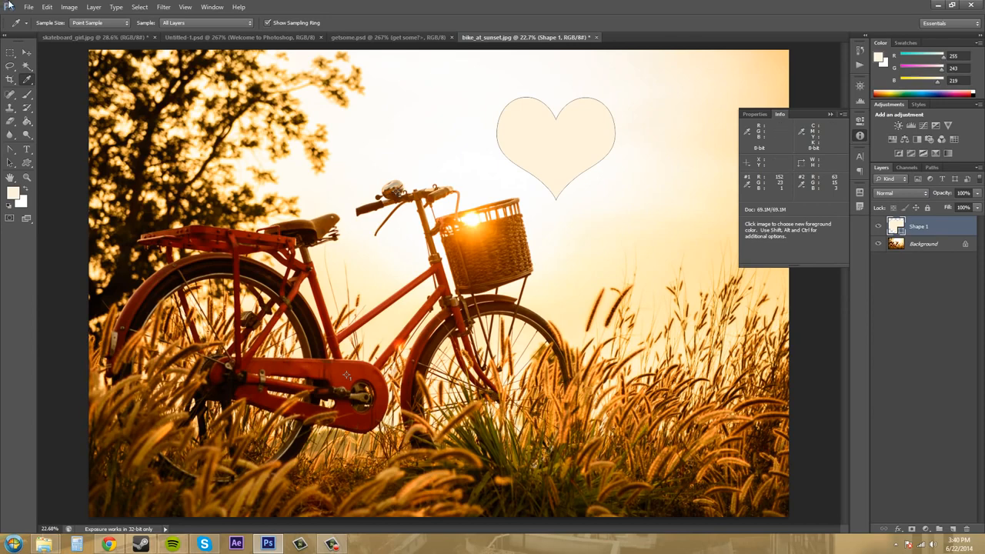
Apply a Hue/Saturation adjustment to the Background layer with the saturation set to -53
click(69, 8)
mouse_move(89, 33)
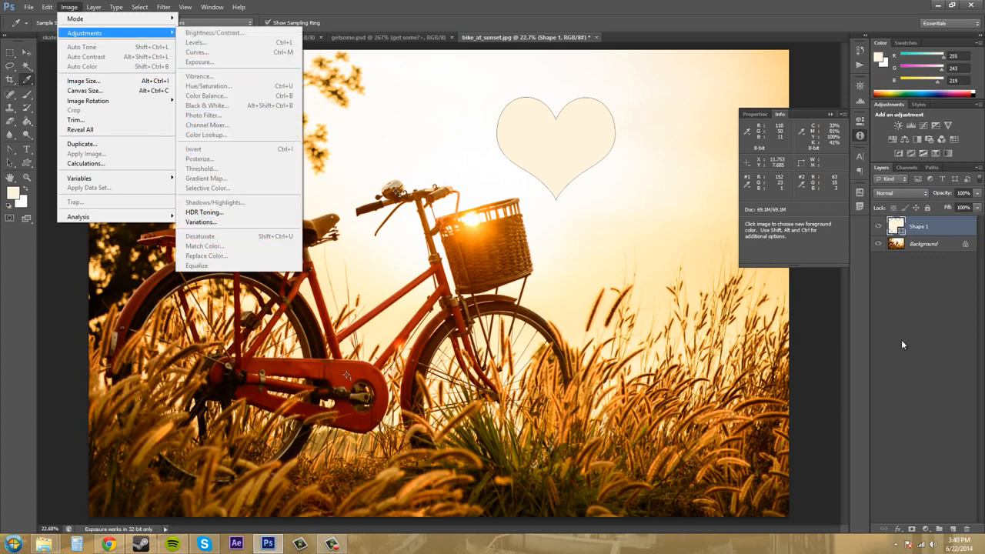
click(926, 271)
click(928, 246)
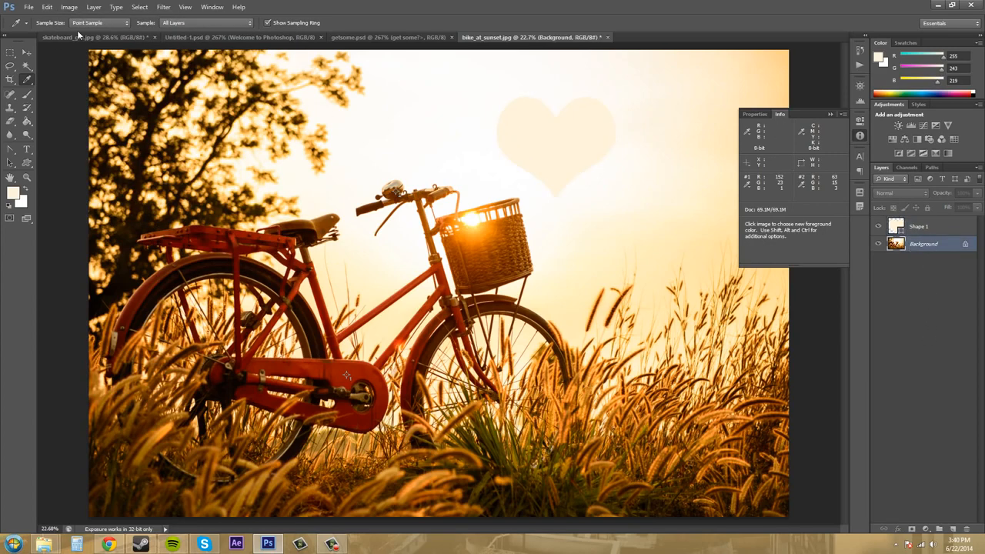
click(79, 8)
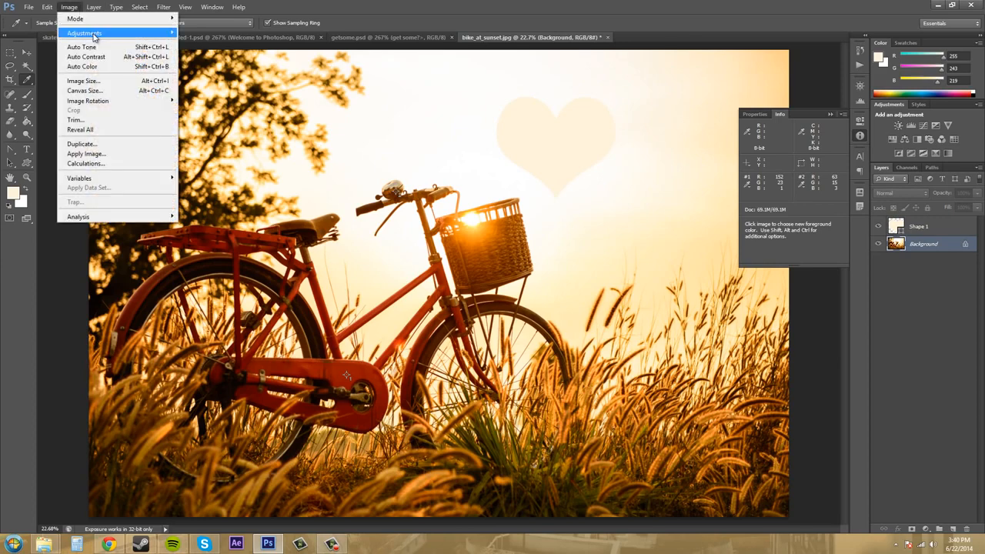
mouse_move(84, 33)
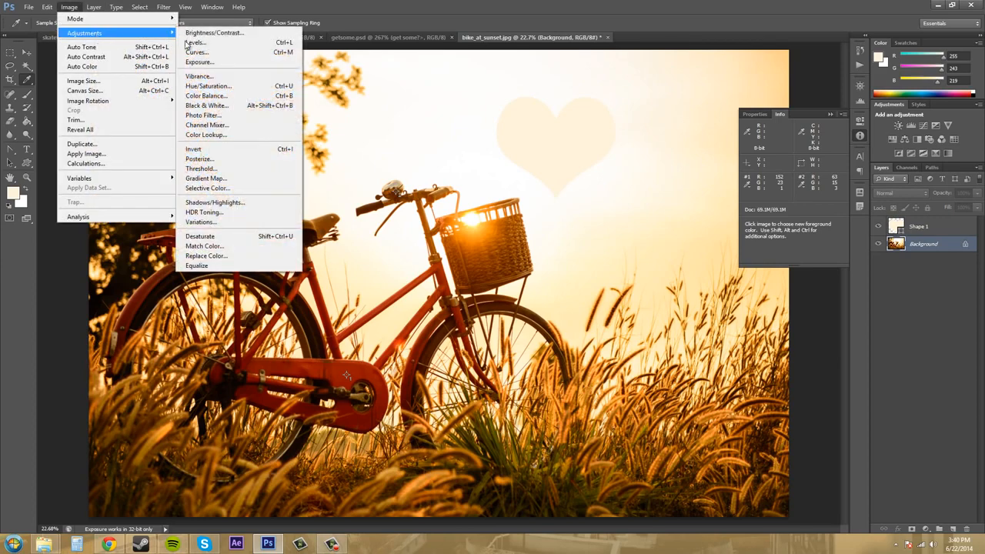
click(224, 92)
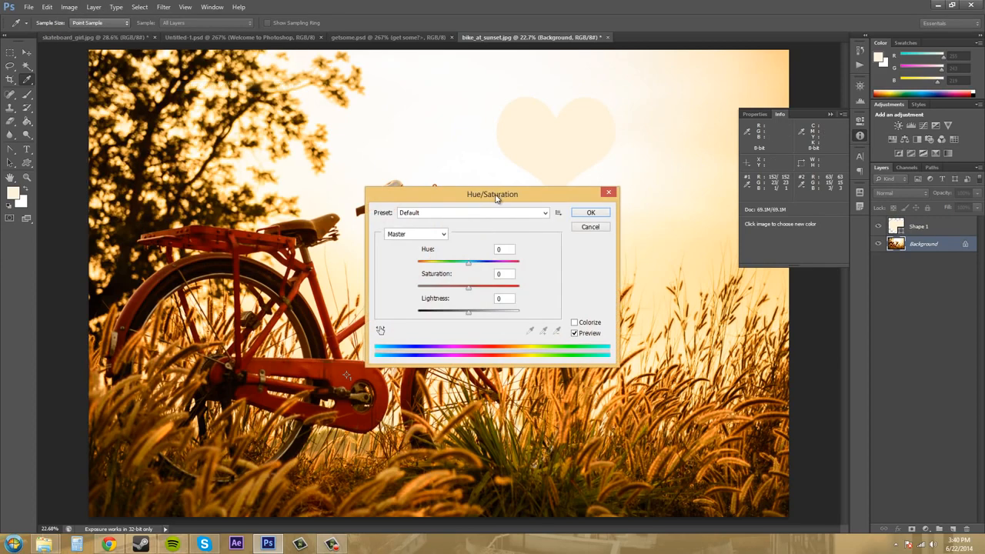
drag(497, 193, 521, 314)
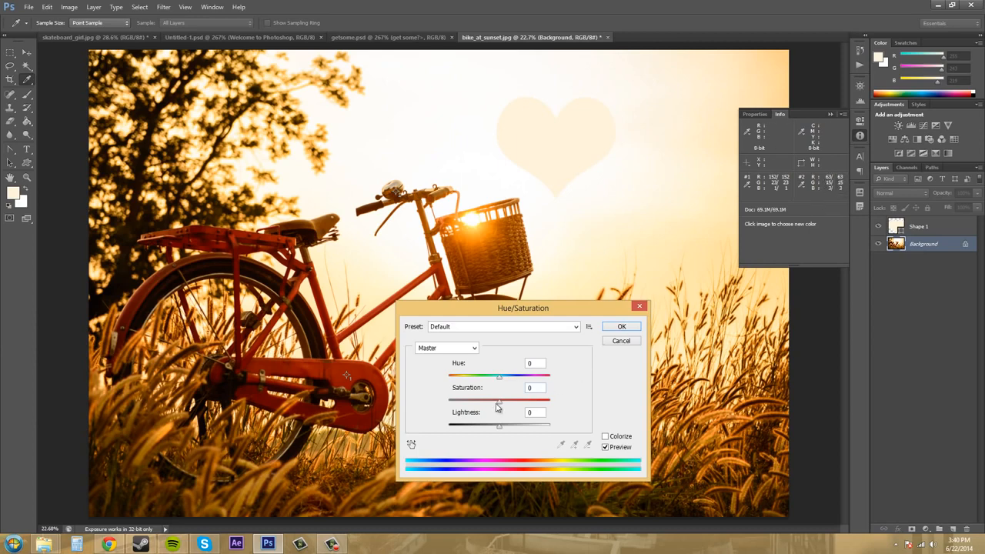
drag(500, 404, 470, 406)
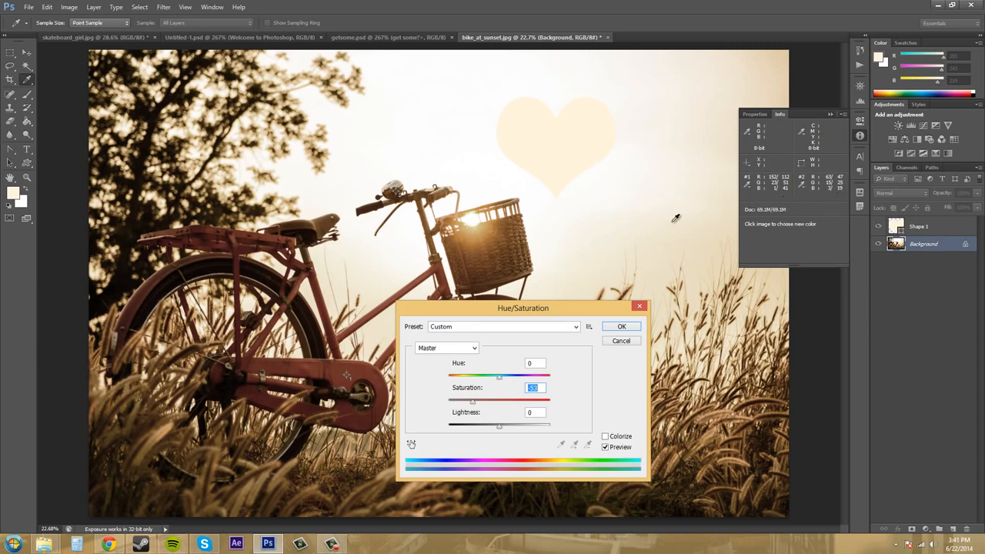
drag(545, 306, 654, 290)
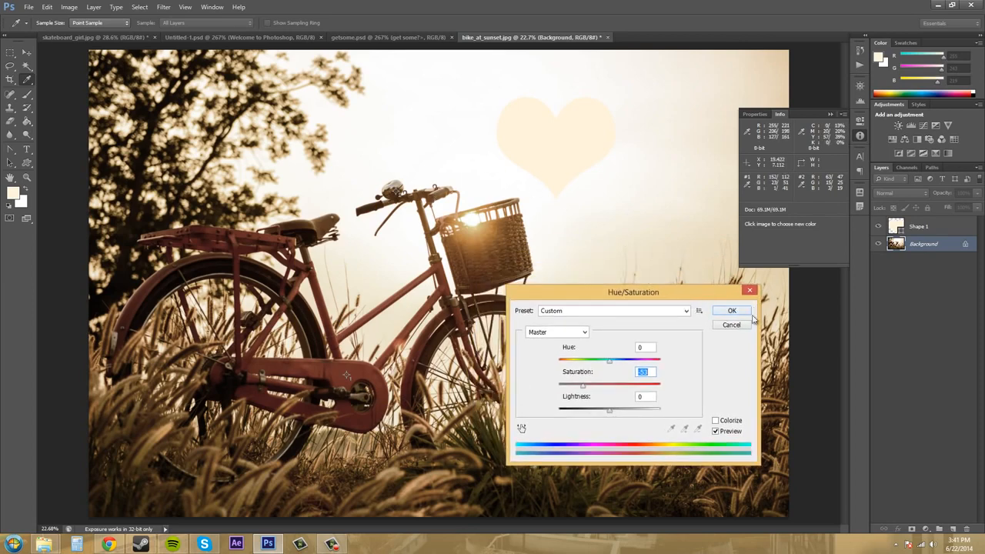
click(737, 313)
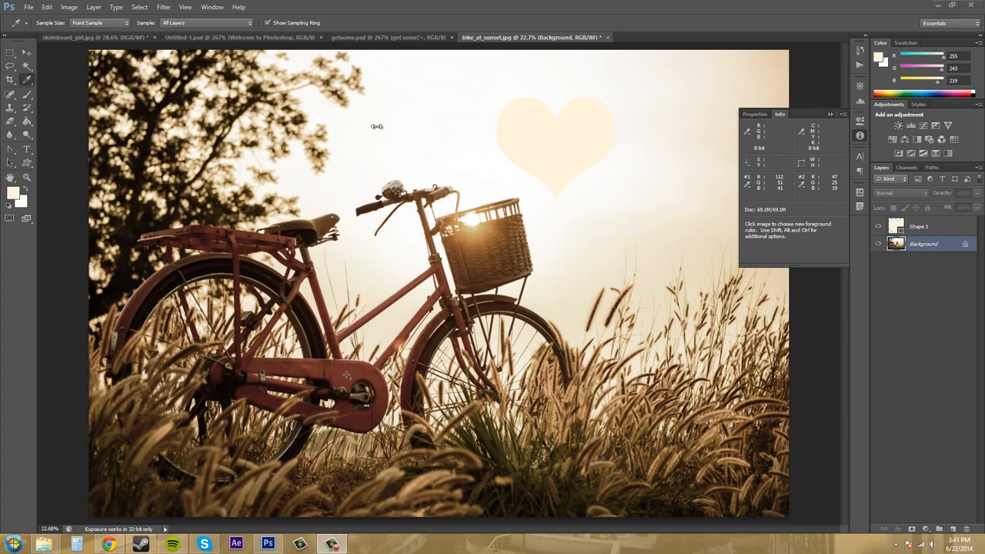
In the Info panel options, try Grayscale for the second color readout, return it to CMYK Color, and keep the ruler units in inches
click(843, 114)
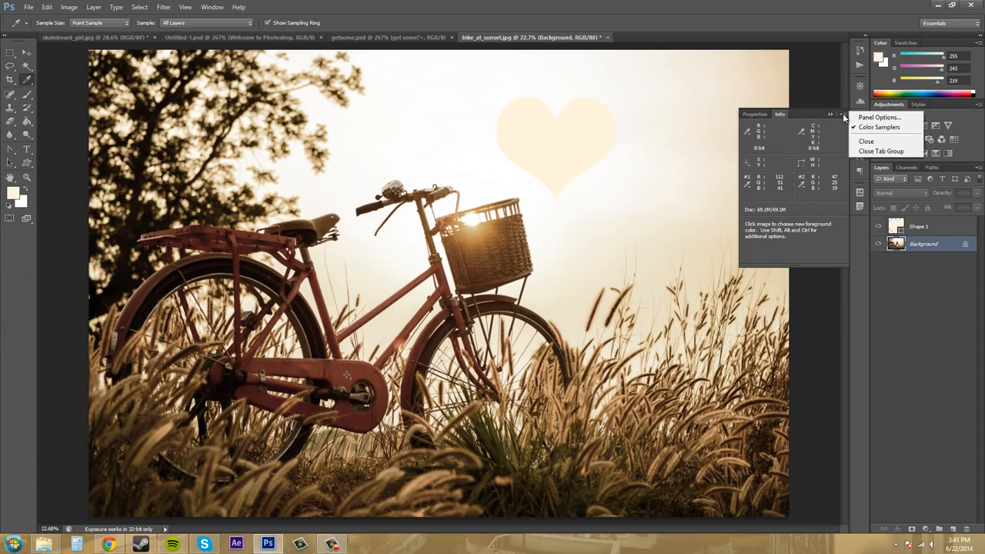
click(895, 122)
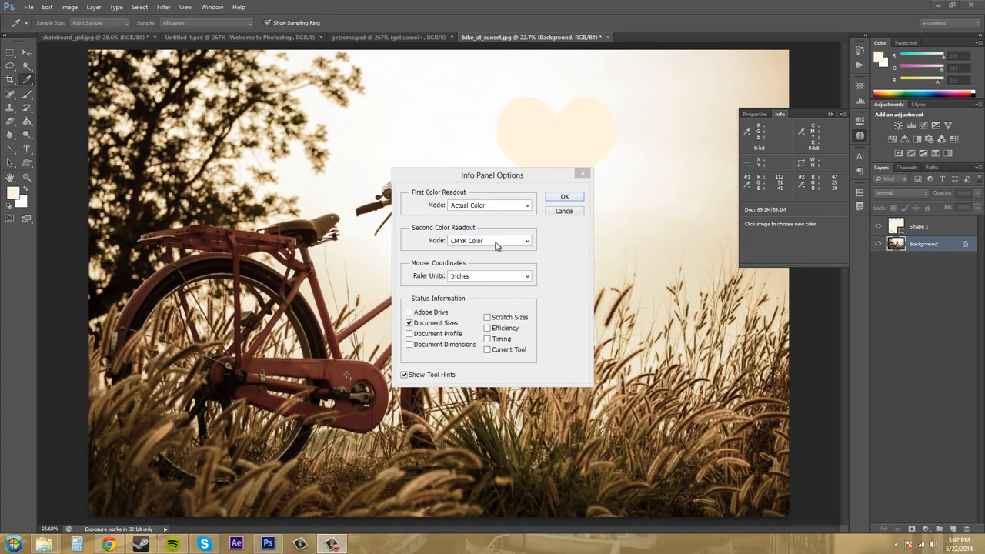
click(529, 244)
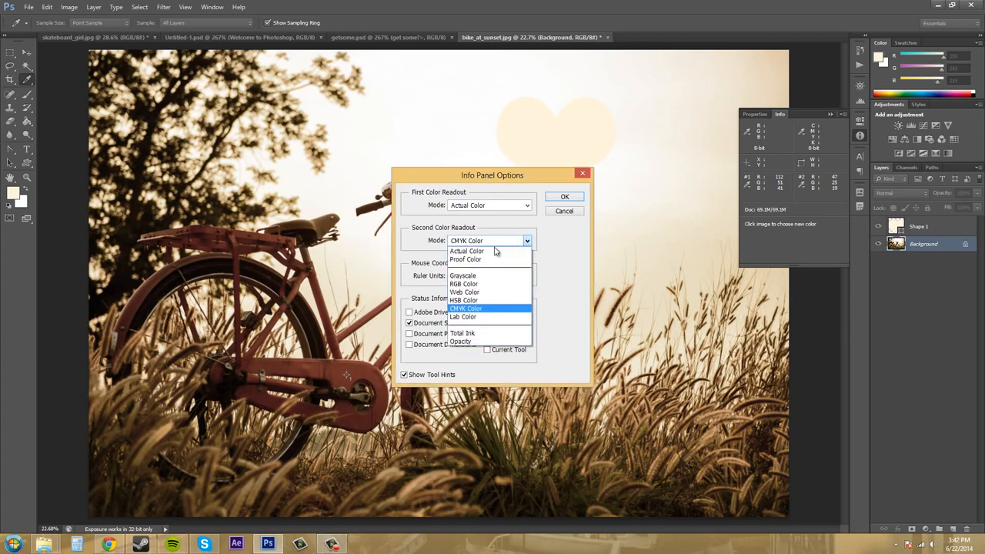
click(466, 276)
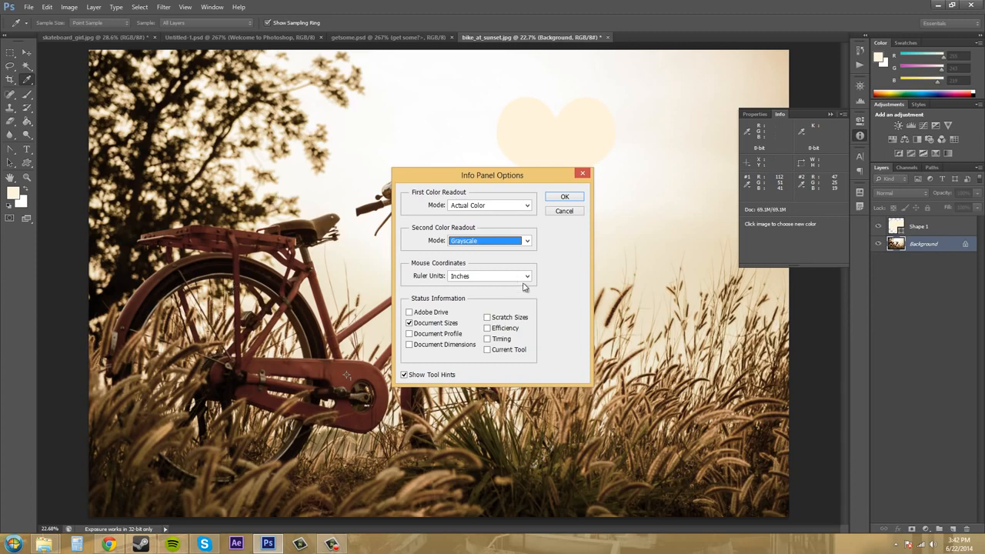
click(530, 242)
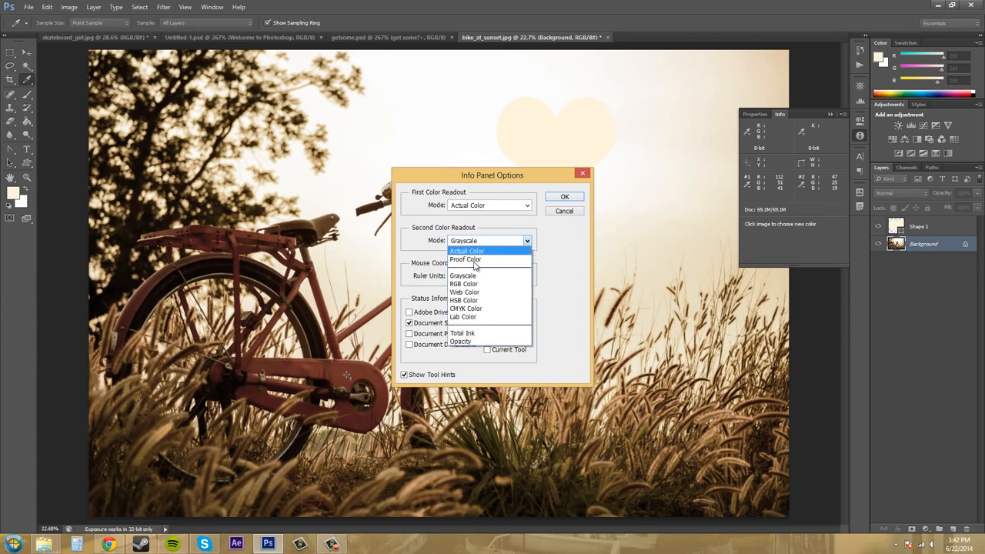
click(485, 310)
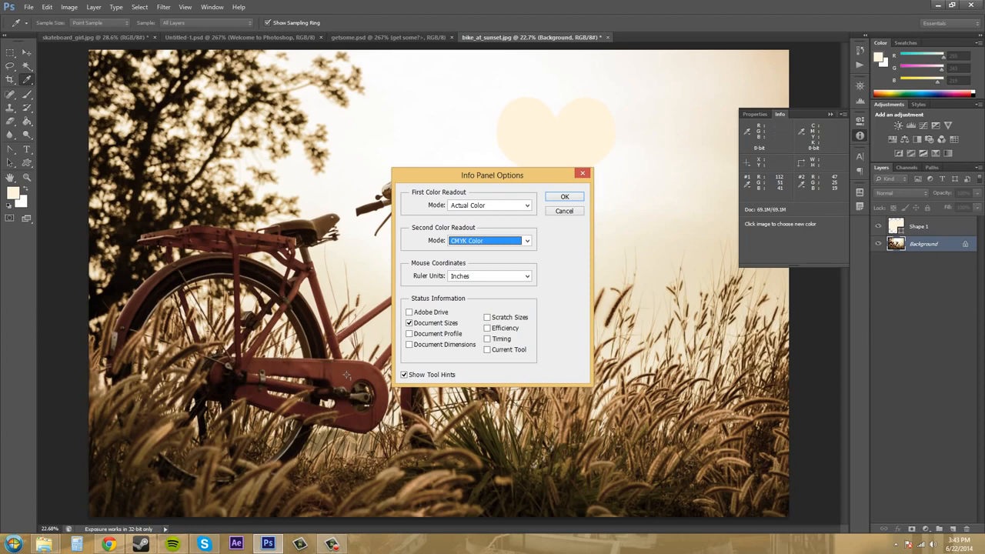
click(522, 278)
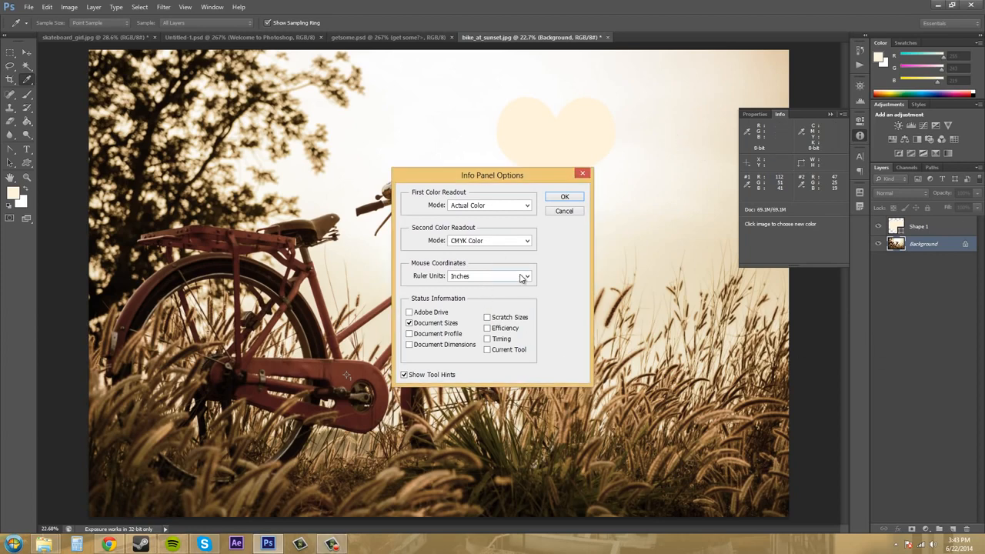
click(522, 277)
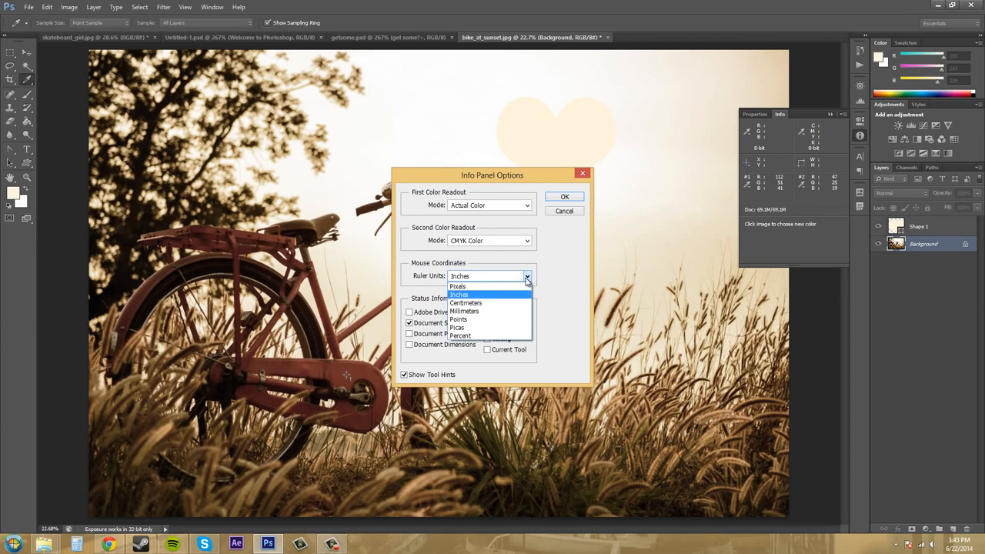
click(511, 295)
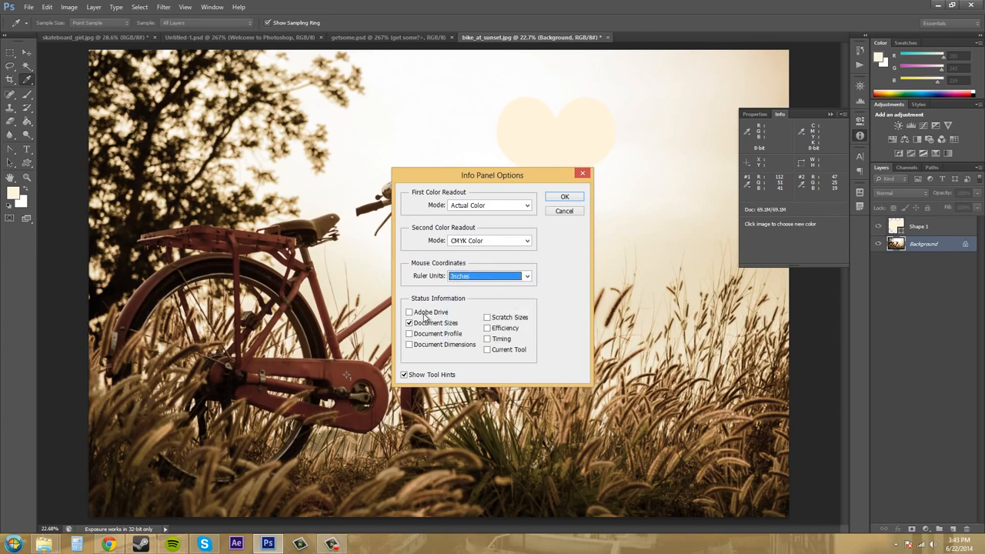
Add Current Tool to the Info panel's status information and switch to the Type tool
click(409, 335)
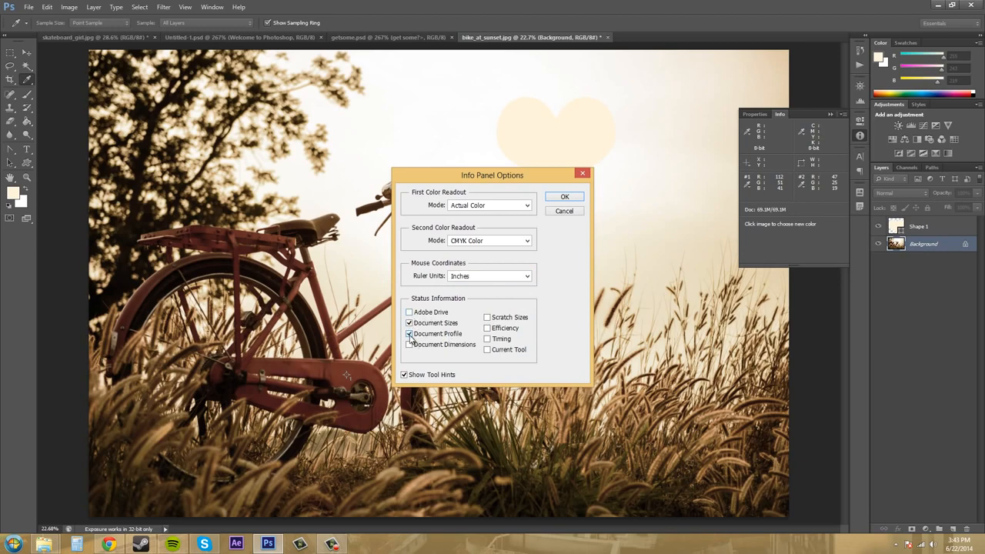
click(410, 334)
click(487, 350)
click(563, 198)
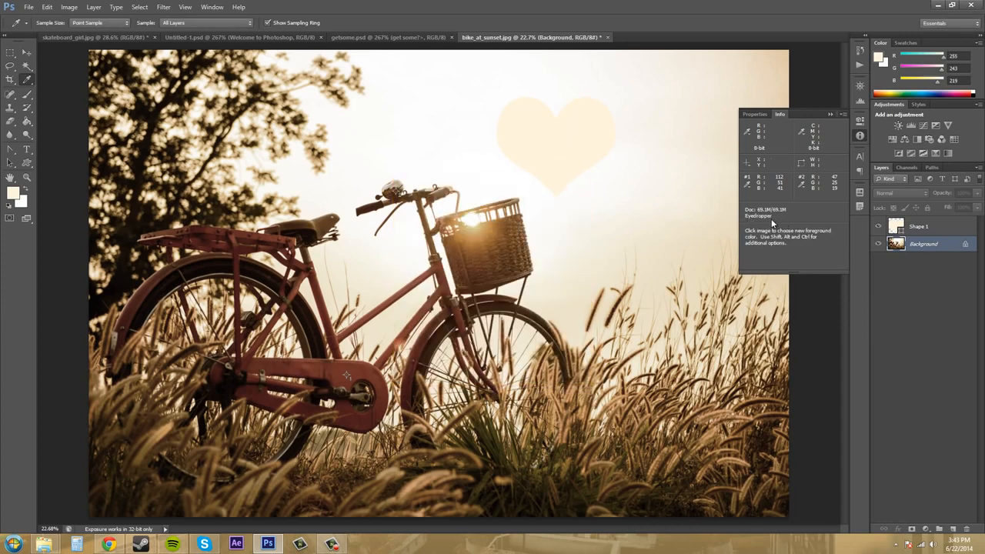
click(26, 149)
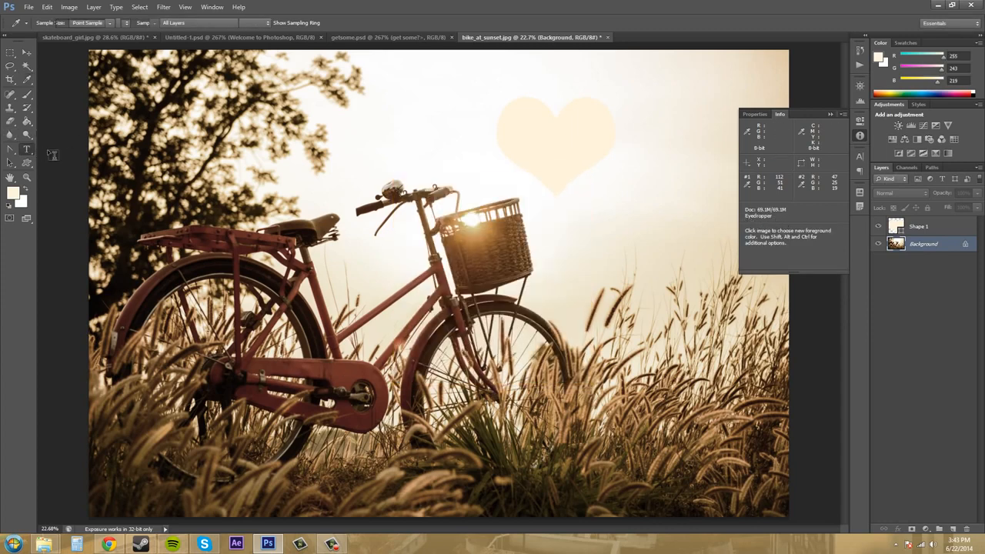